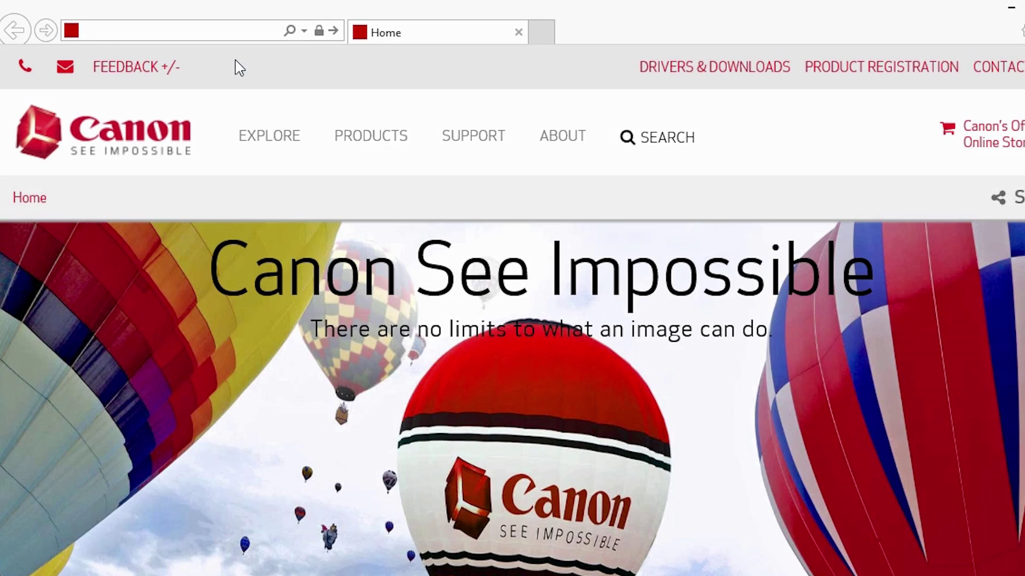
Step: From canon.com/ijsetup, pick U.S.A., MX492 and Windows PC, then download and run the setup file
click(197, 31)
text(canon.com/)
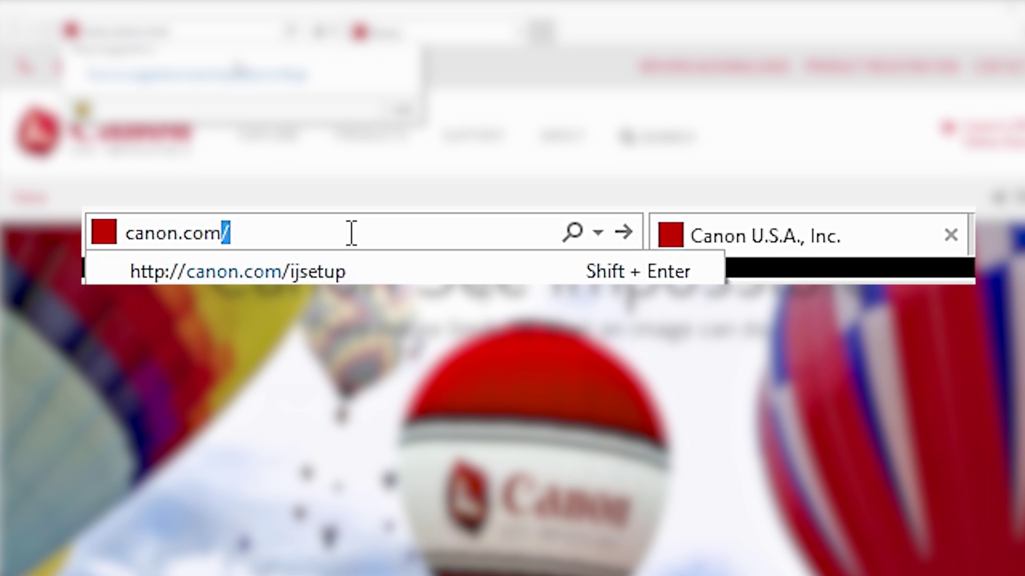
text(i)
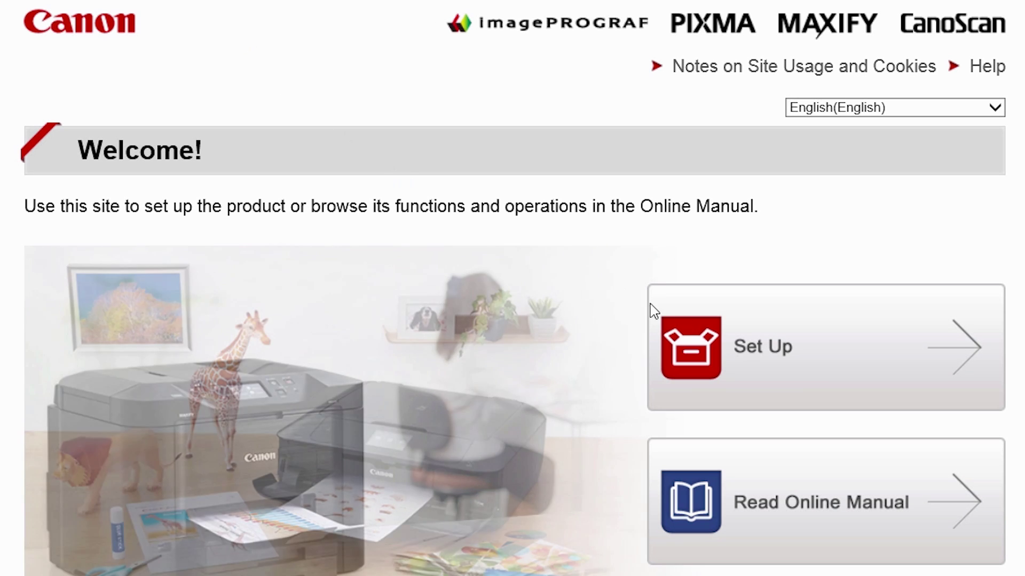
click(819, 369)
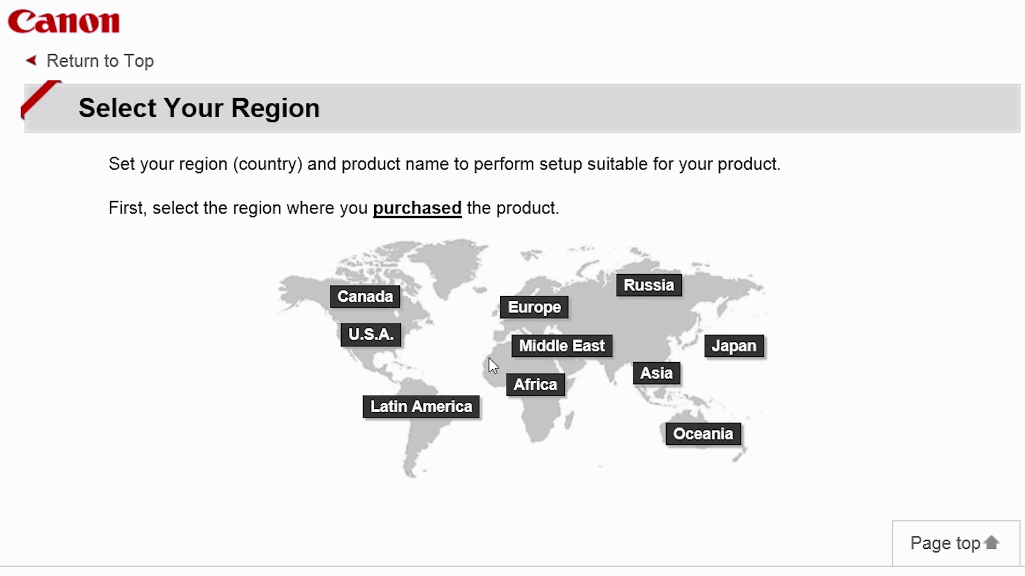
click(387, 342)
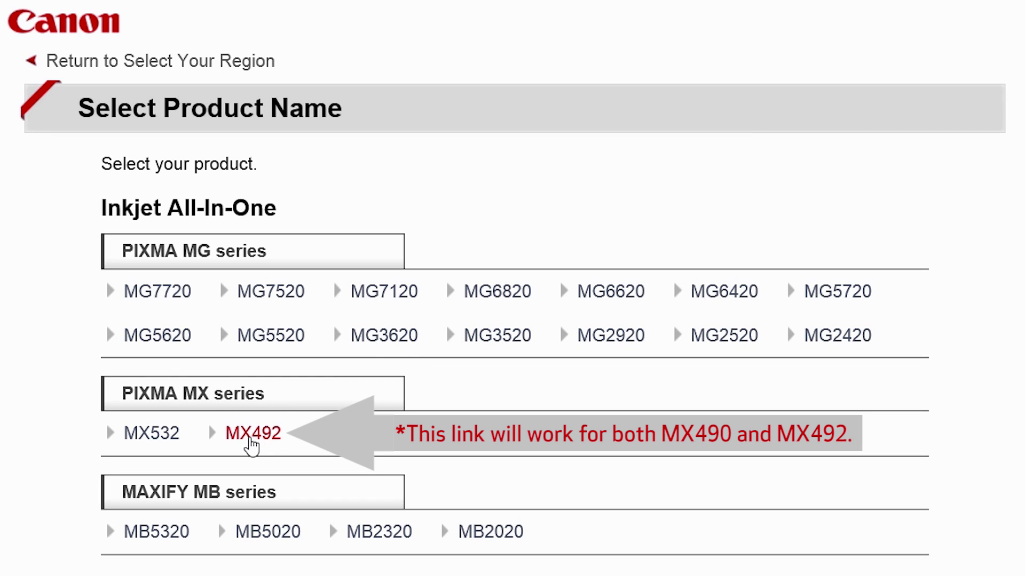
click(251, 439)
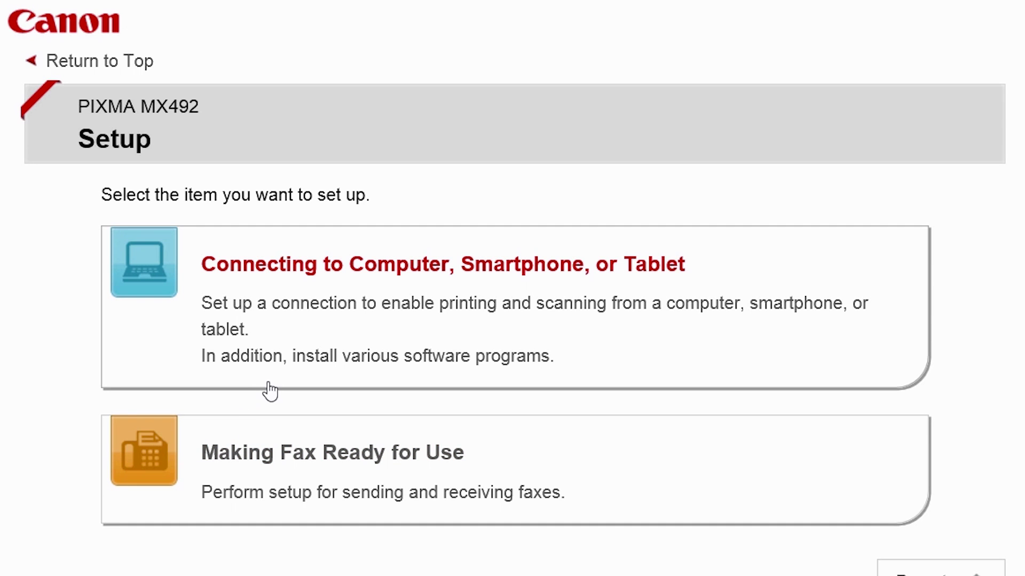
click(342, 331)
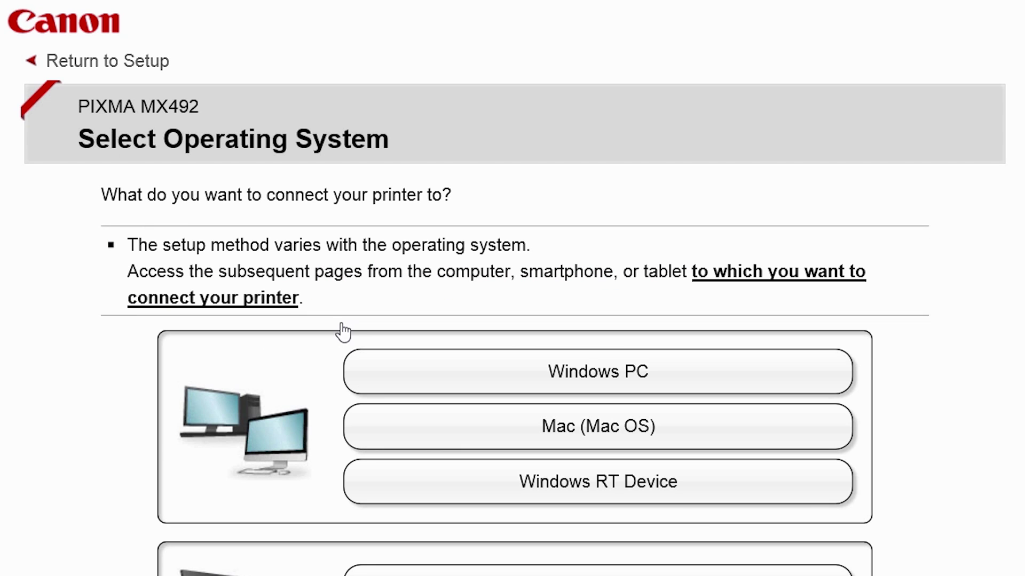
click(522, 374)
click(815, 369)
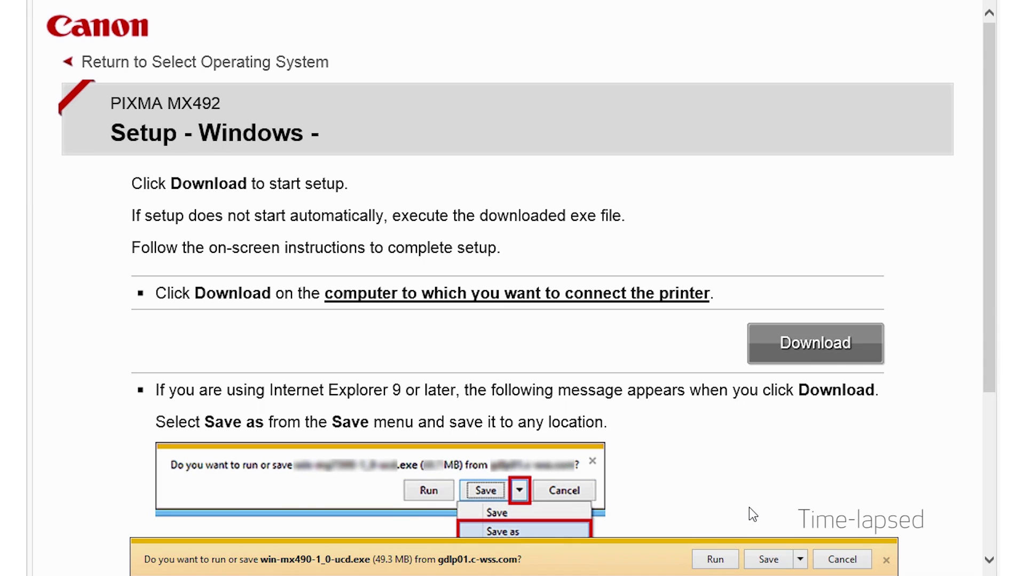
click(715, 559)
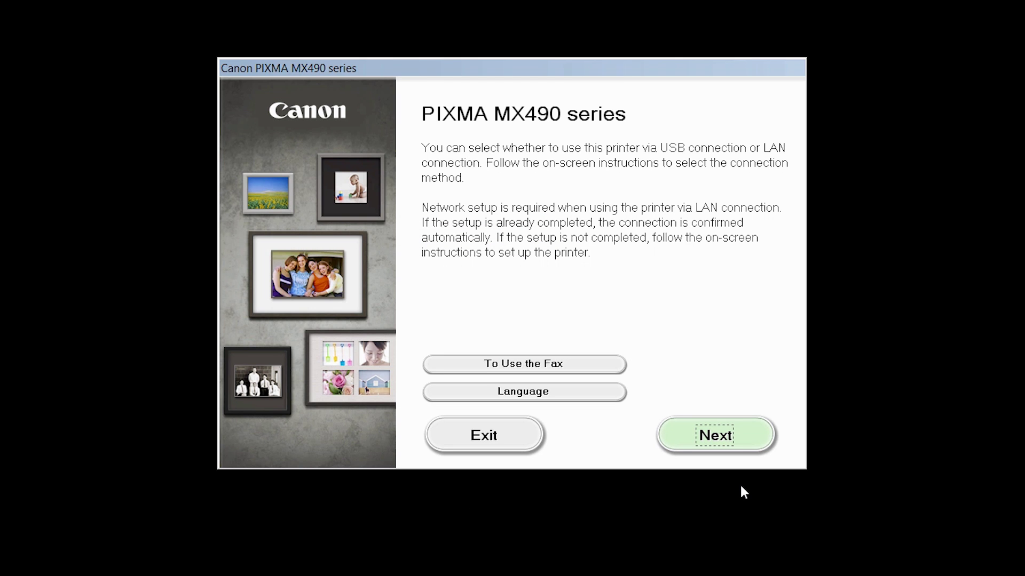
Step: Choose Wireless LAN Connection via the wireless router, then mark the printer as not found
click(745, 445)
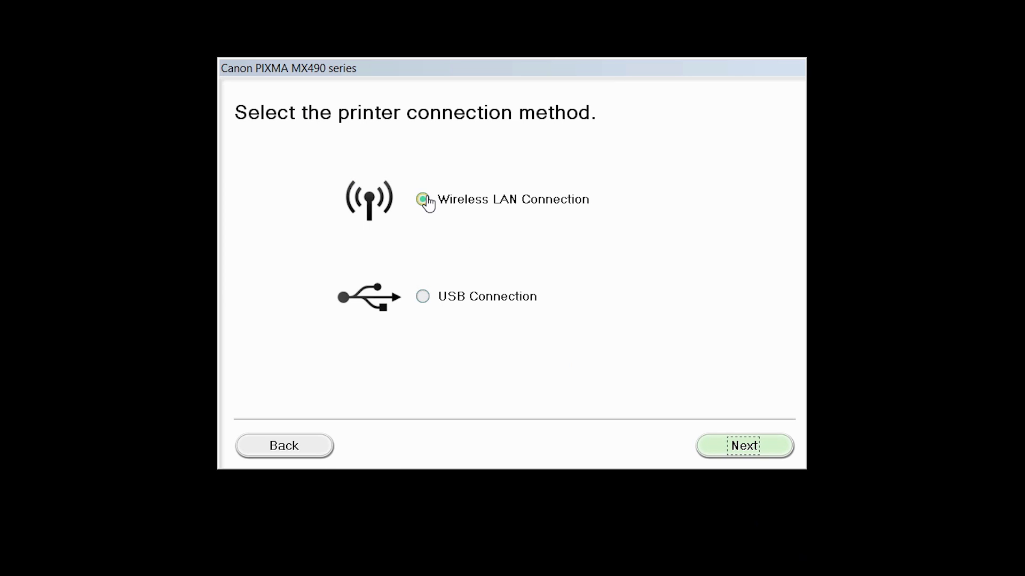
click(425, 202)
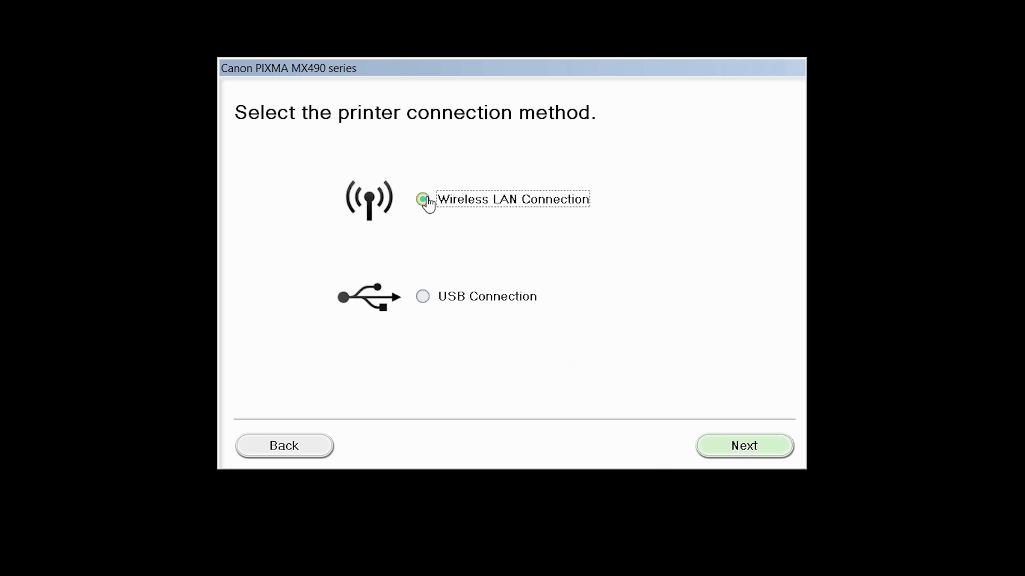
click(726, 446)
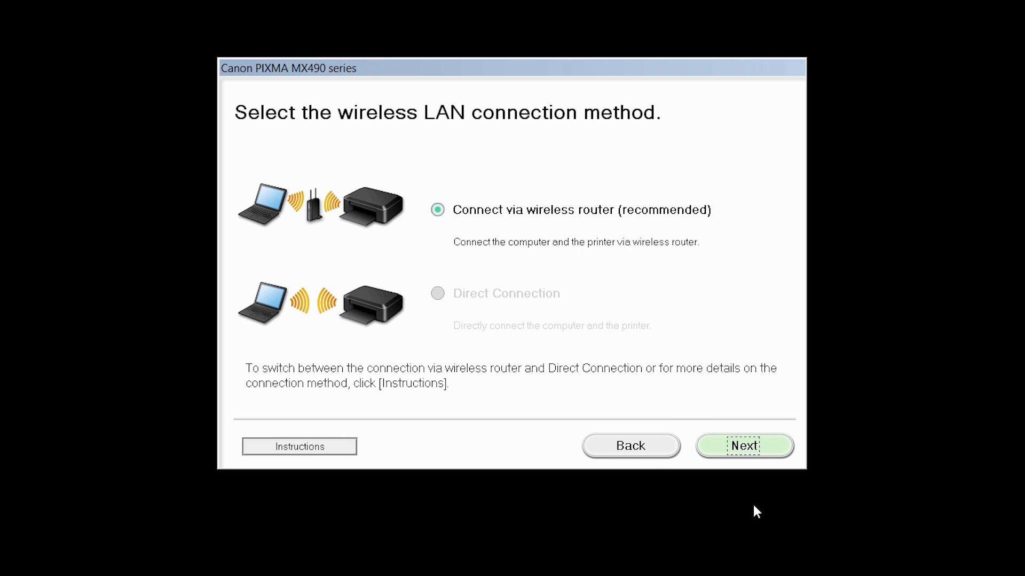
click(437, 212)
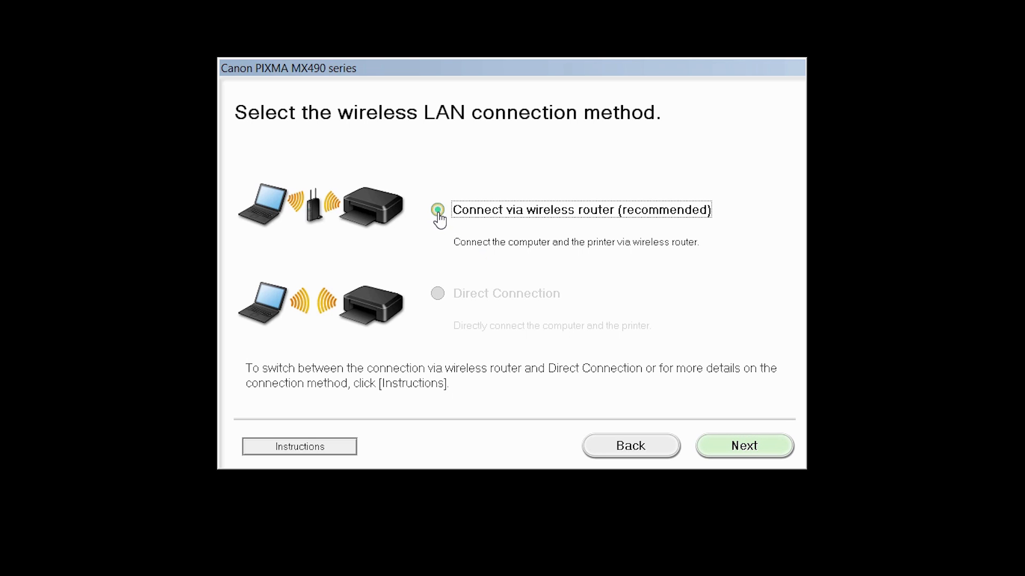
click(727, 463)
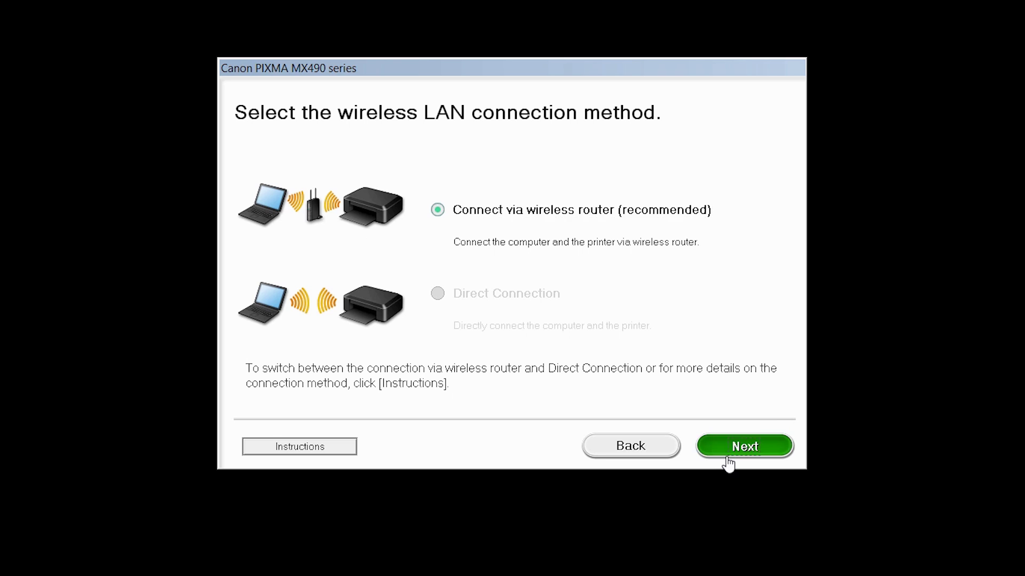
click(771, 457)
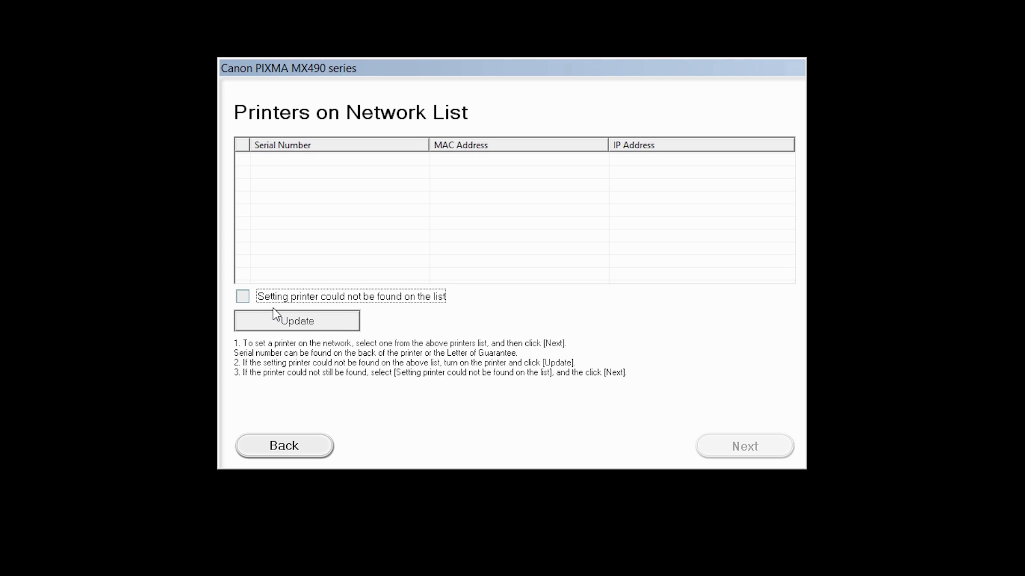
click(243, 296)
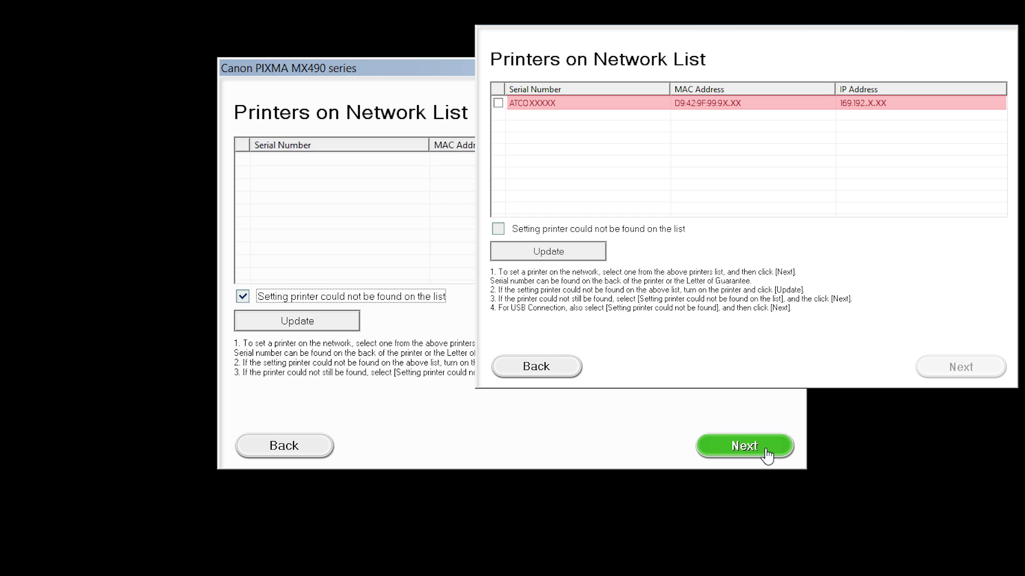
Step: Launch the Setup Guide from the printer list page and advance to step 1-2
click(765, 452)
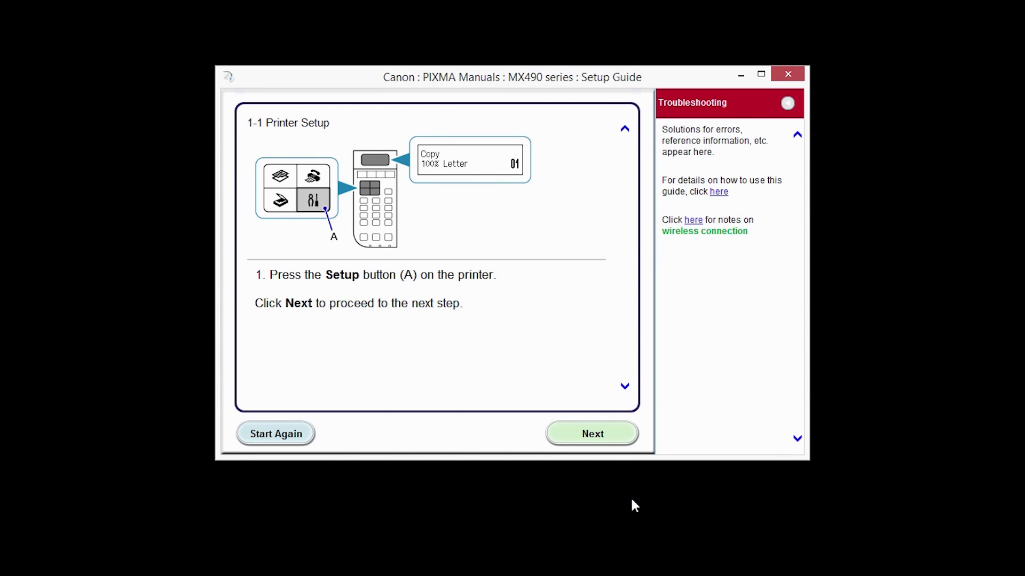
click(615, 442)
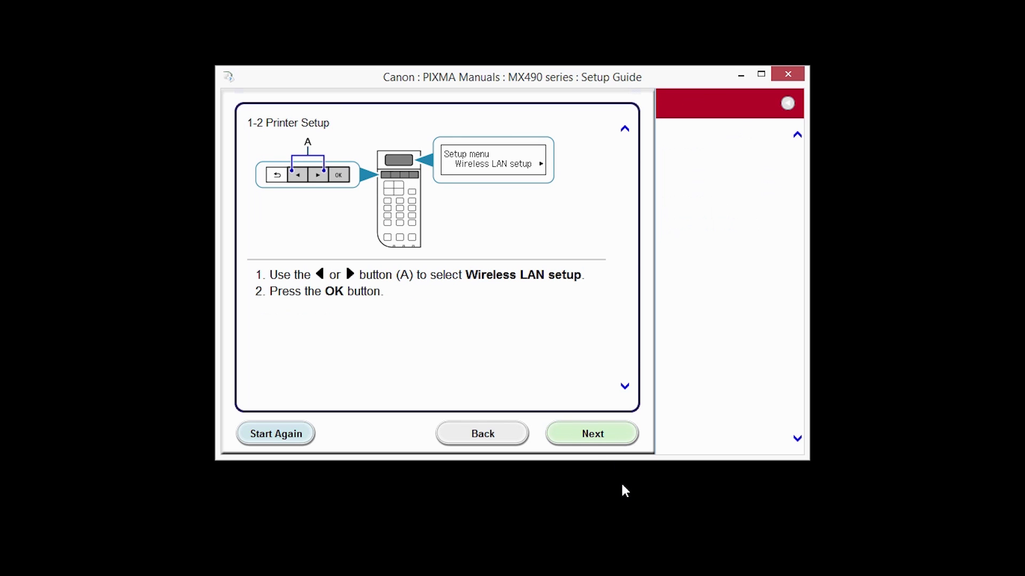
Step: Connect the printer with the WPS Push Button Method and select the MX490 in the network list
click(619, 441)
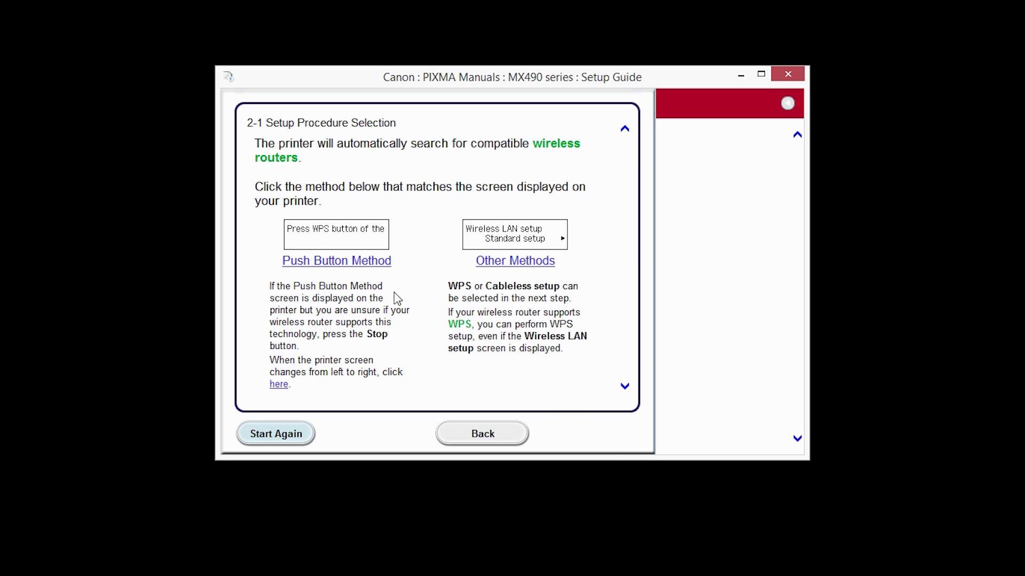
click(364, 265)
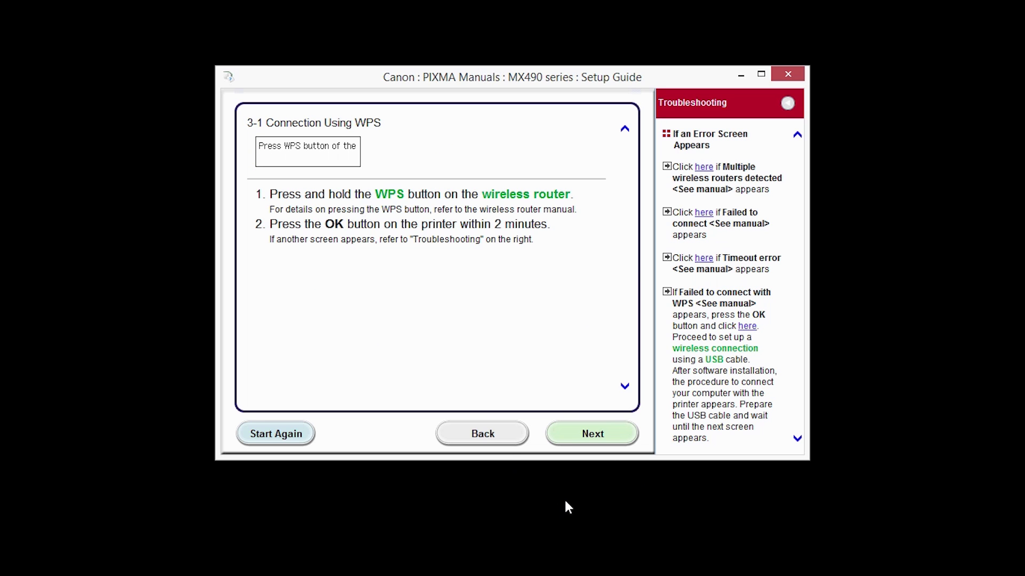
click(591, 436)
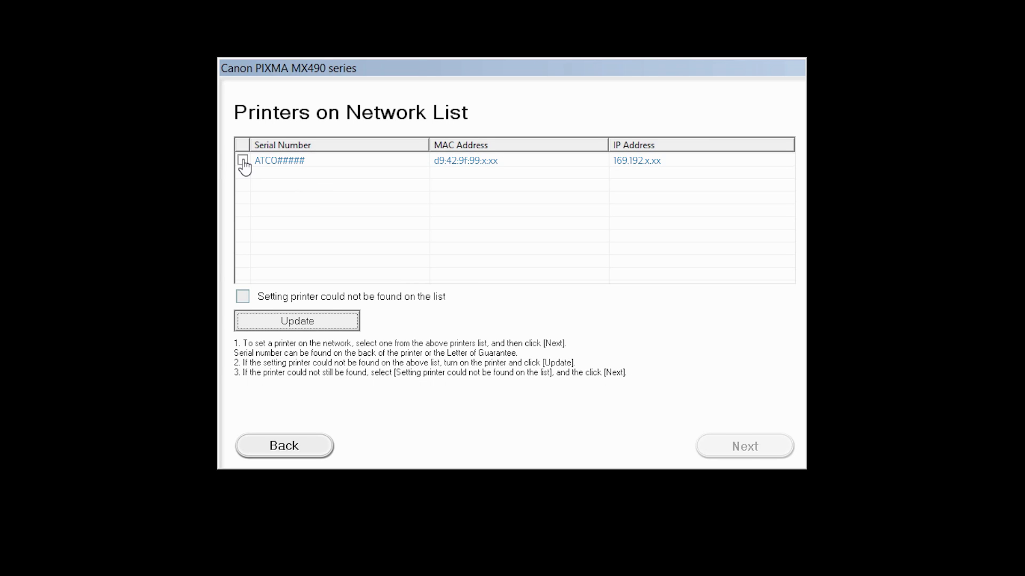
click(243, 163)
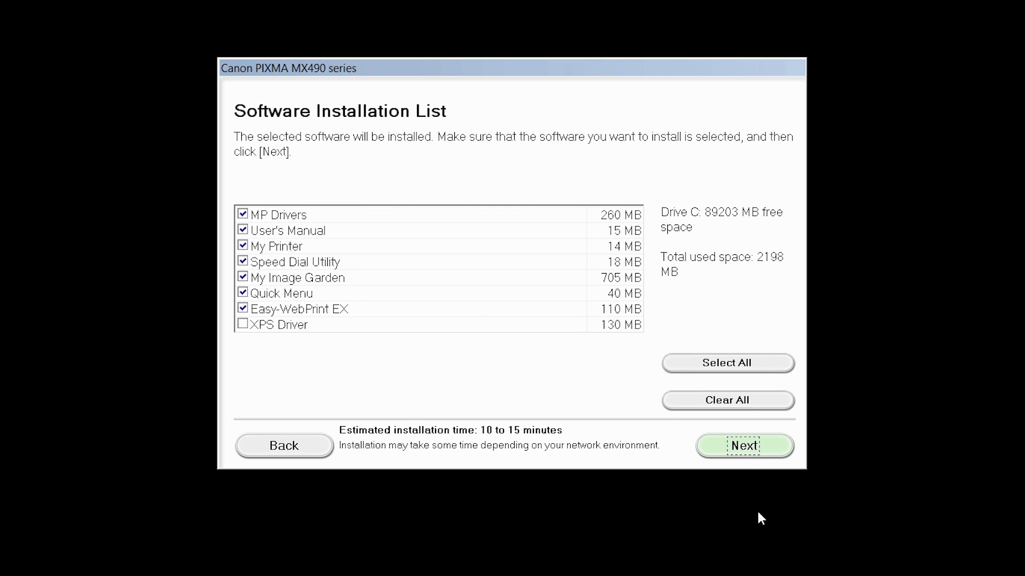
Step: Accept the default Software Installation List and the license agreement
click(773, 455)
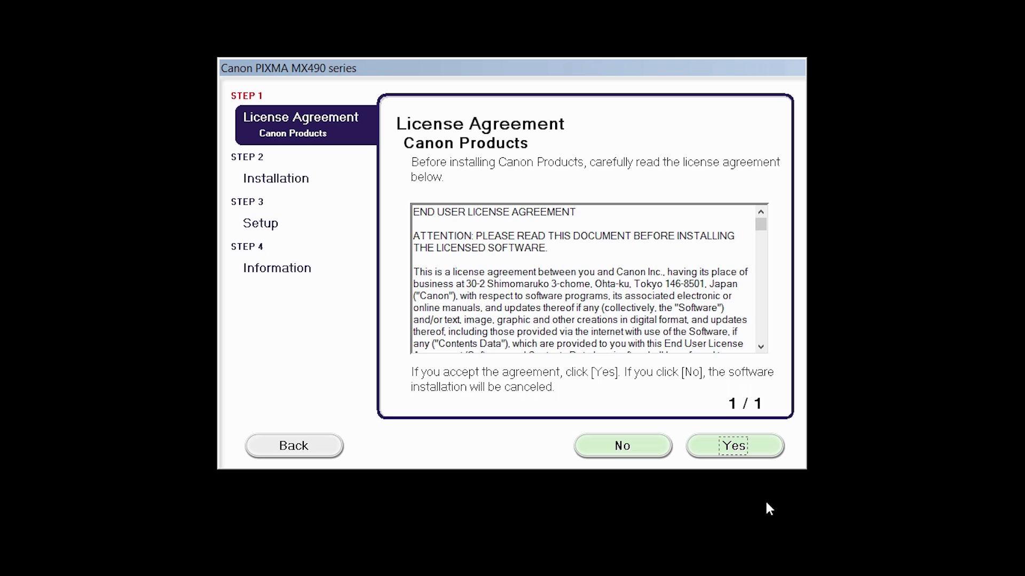
click(762, 454)
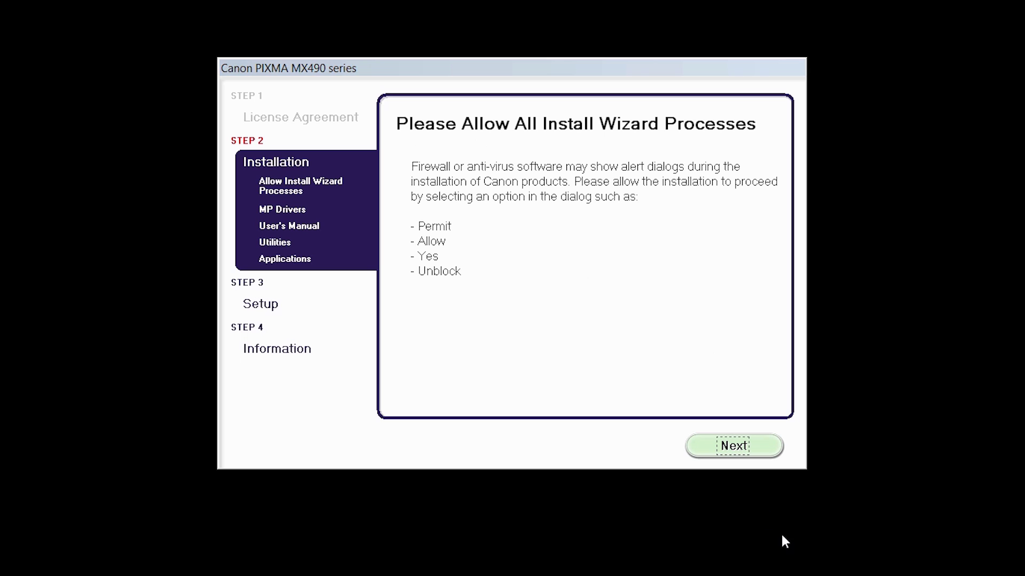
Step: Start the software download and installation from the Allow Install Wizard page
click(762, 454)
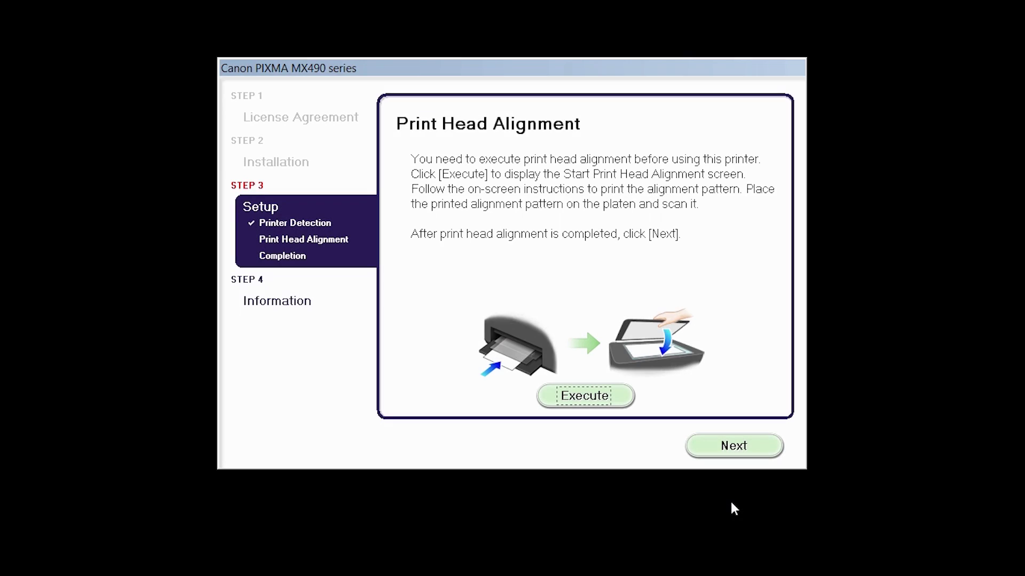
Step: Finish the Print Head Alignment and Setup Complete pages, then pass User Registration
click(752, 457)
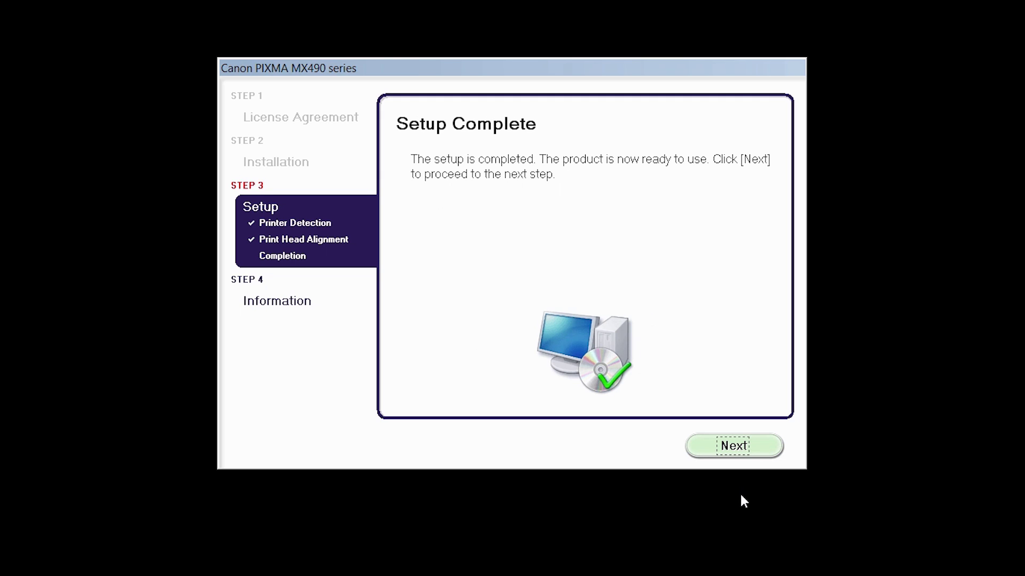
click(763, 456)
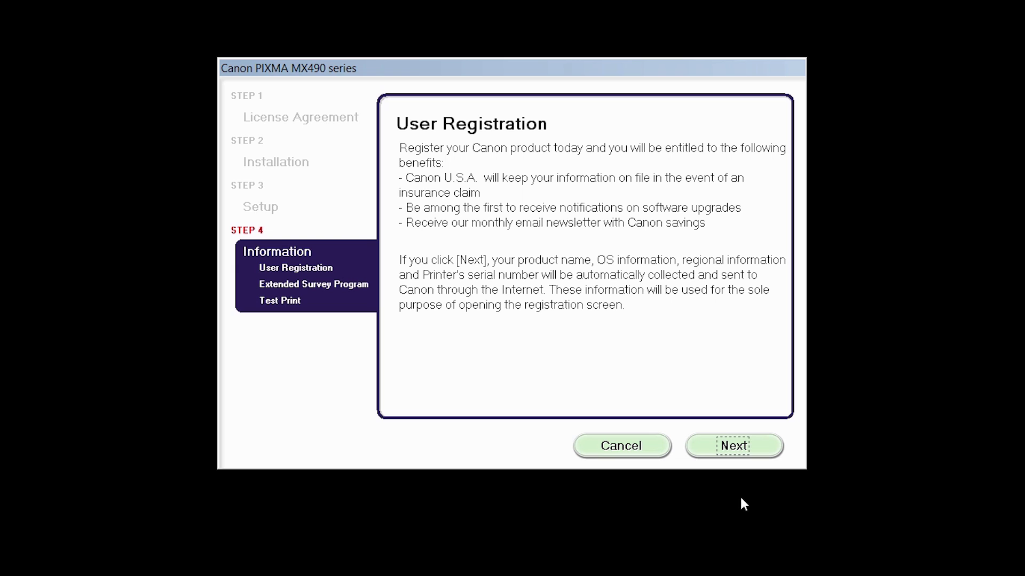
click(765, 451)
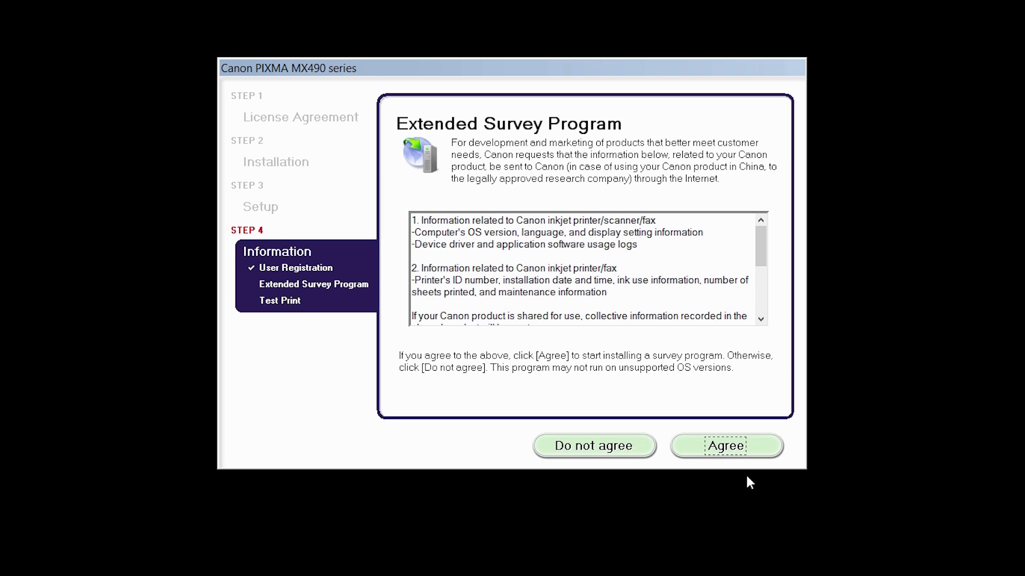
Step: Agree to the Extended Survey Program and print a test page
click(759, 458)
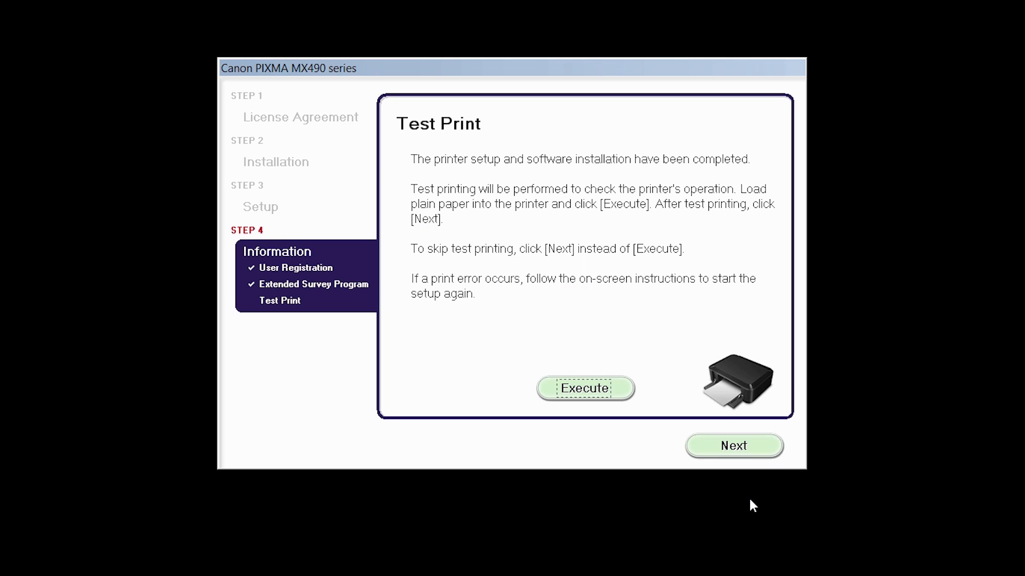
click(619, 398)
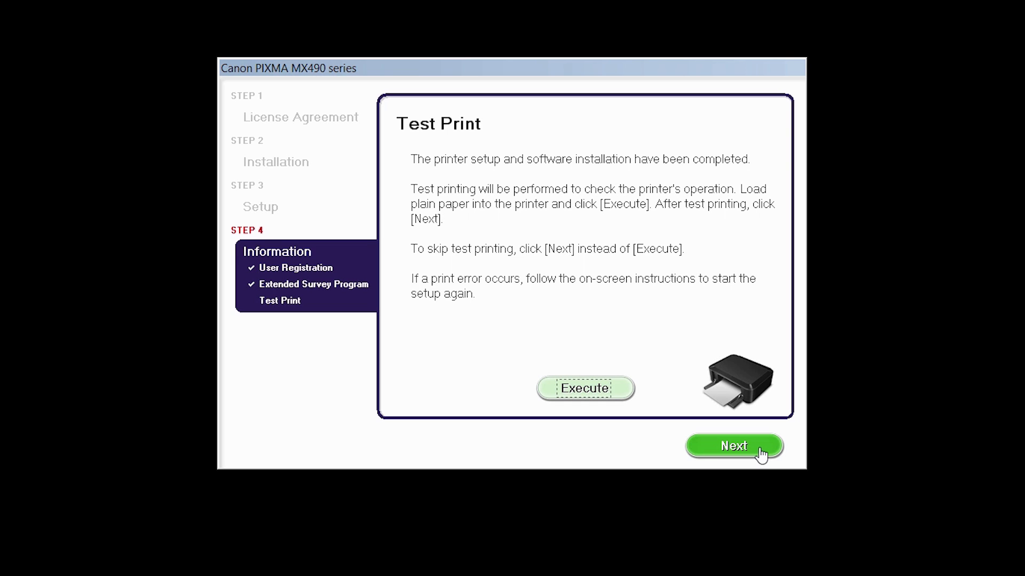
Step: Move past the Test Print page to the 'Installation completed successfully' screen
click(759, 448)
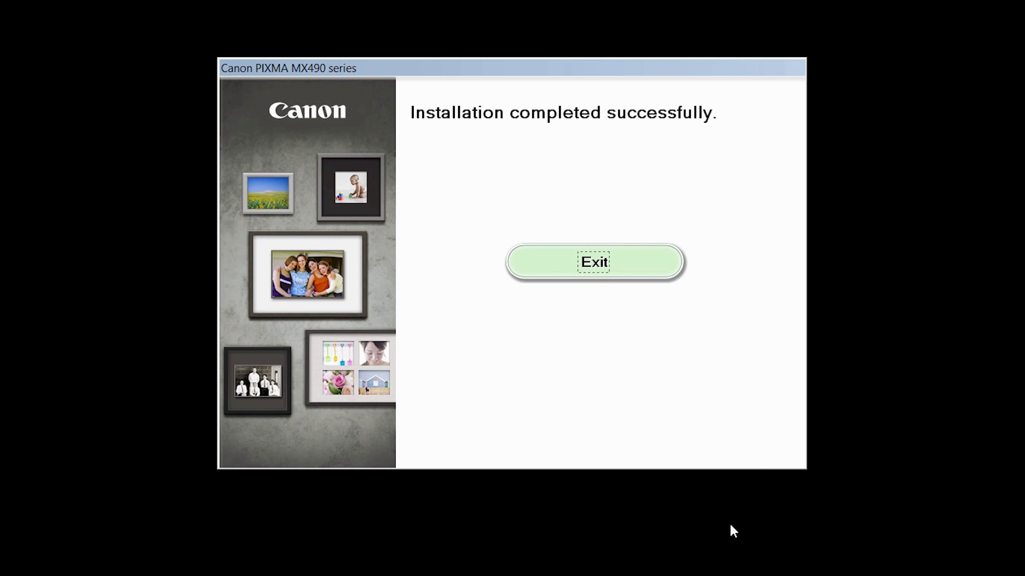